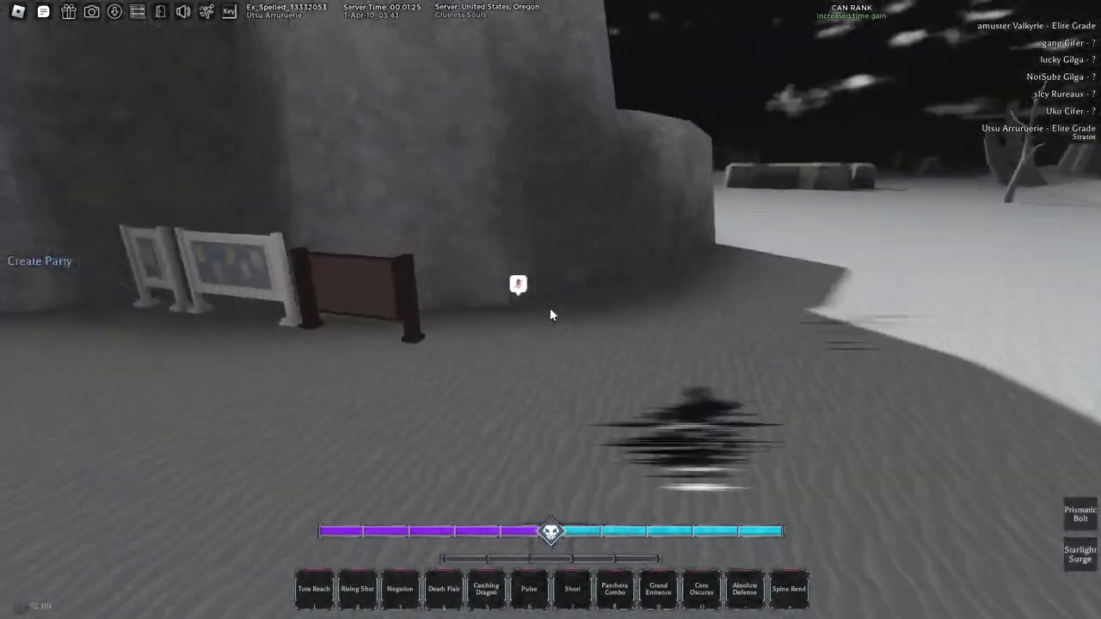
- Dash and run the character through the snowy field and dead-tree forest to the stone wall
key(w)
key(w)
key(q)
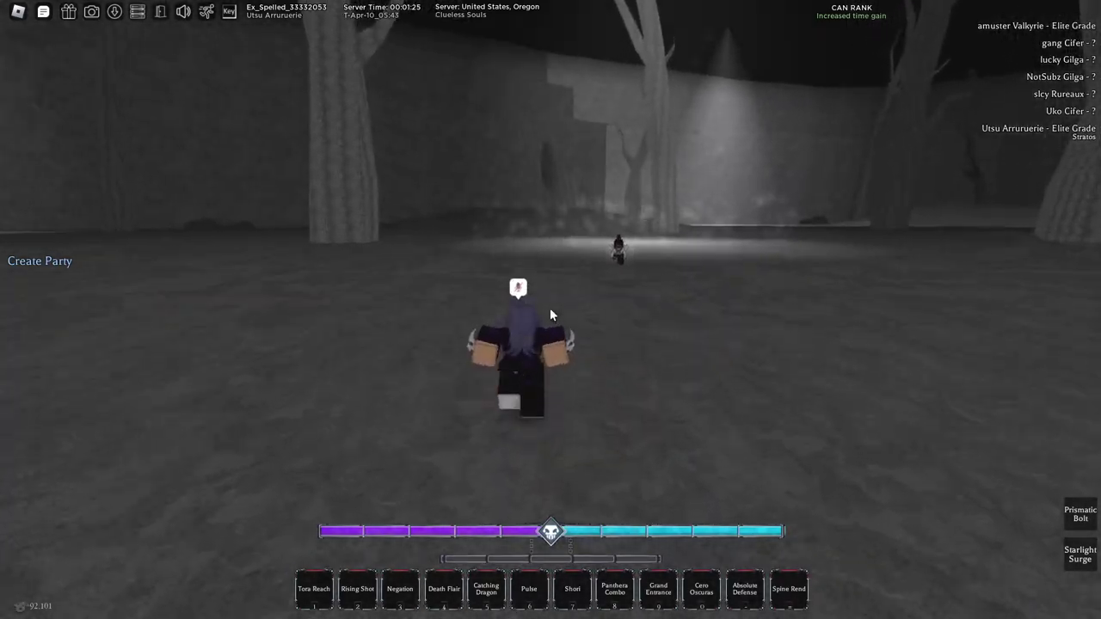
key(w)
key(w)
key(w)
key(w)
key(w)
key(w)
key(w)
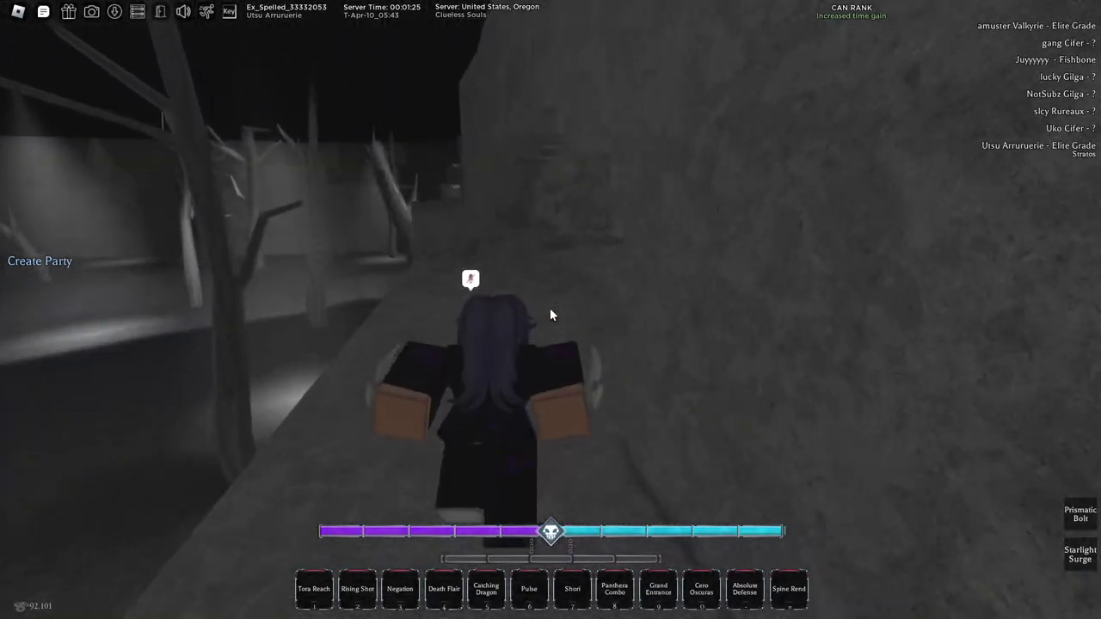